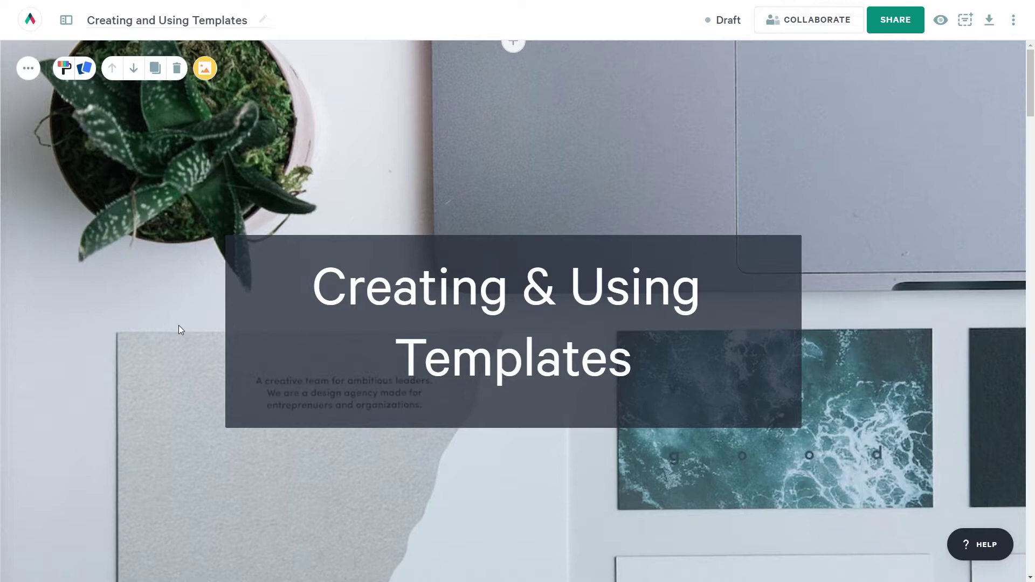
Scroll through the Creating & Using Templates guide page
scroll(179, 325, "down", 9)
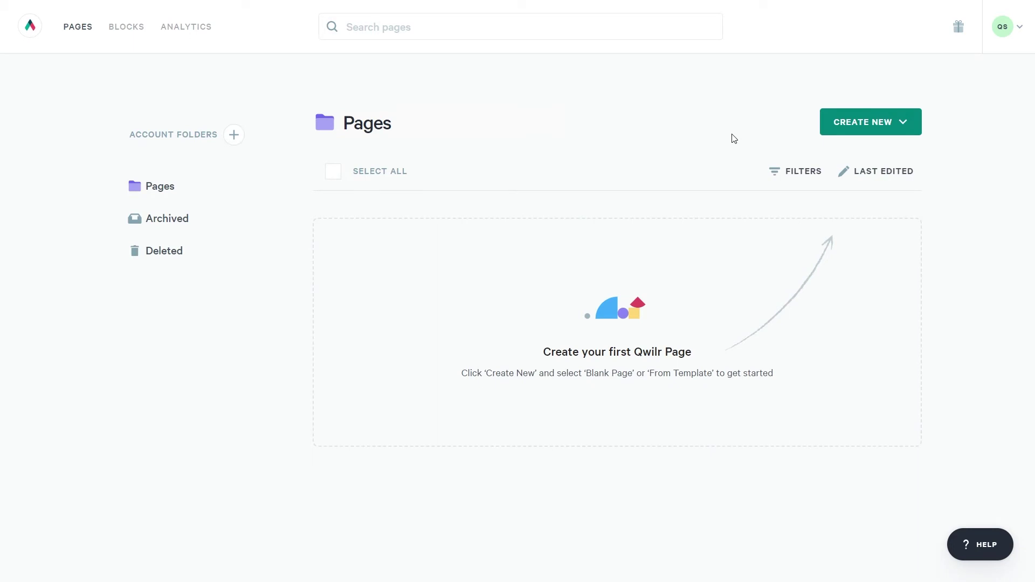
Start a new page from a template and browse the Consultancy Meeting schedule templates
left_click(898, 130)
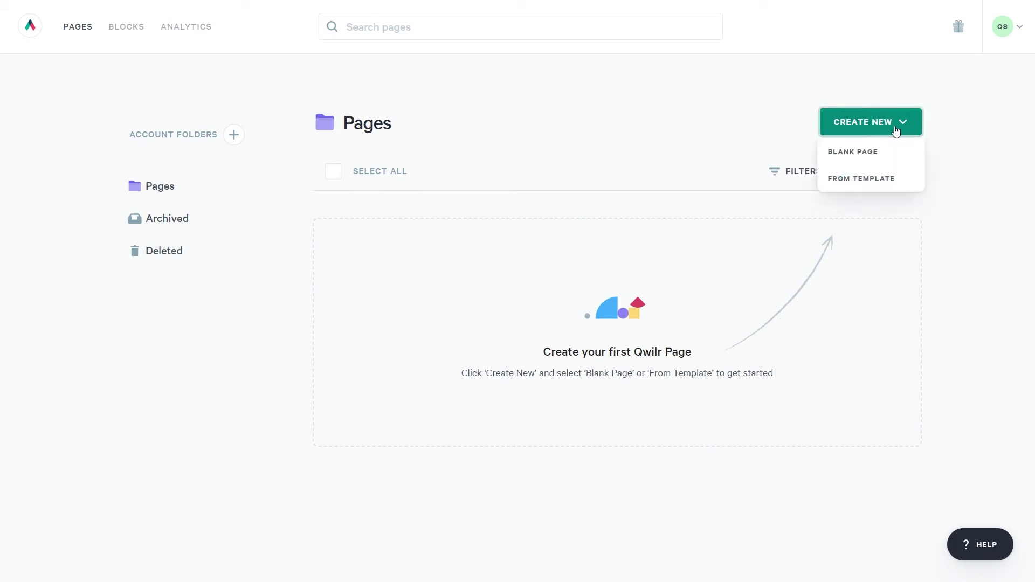
left_click(881, 180)
scroll(162, 205, "down", 5)
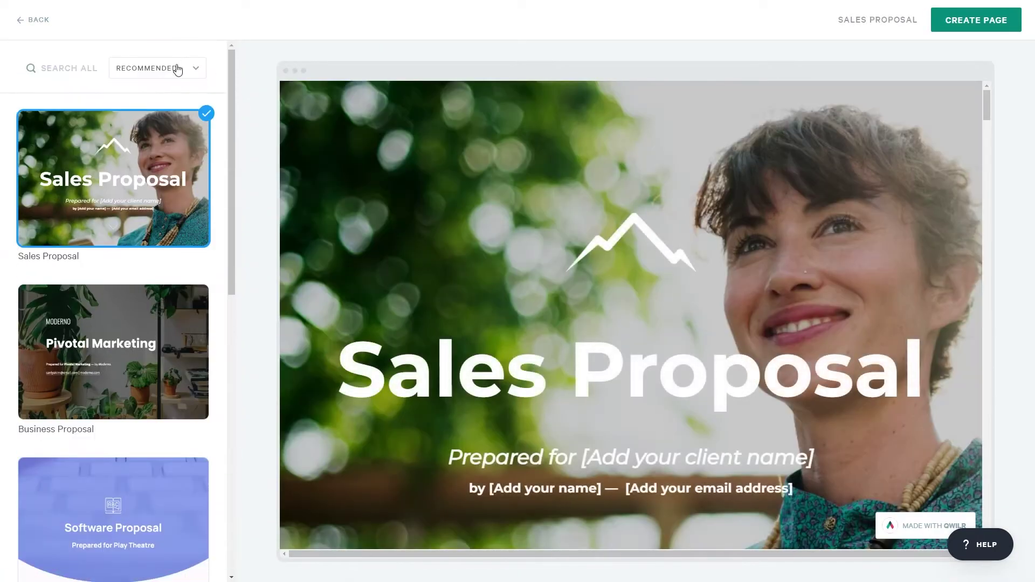
left_click(184, 69)
left_click(156, 161)
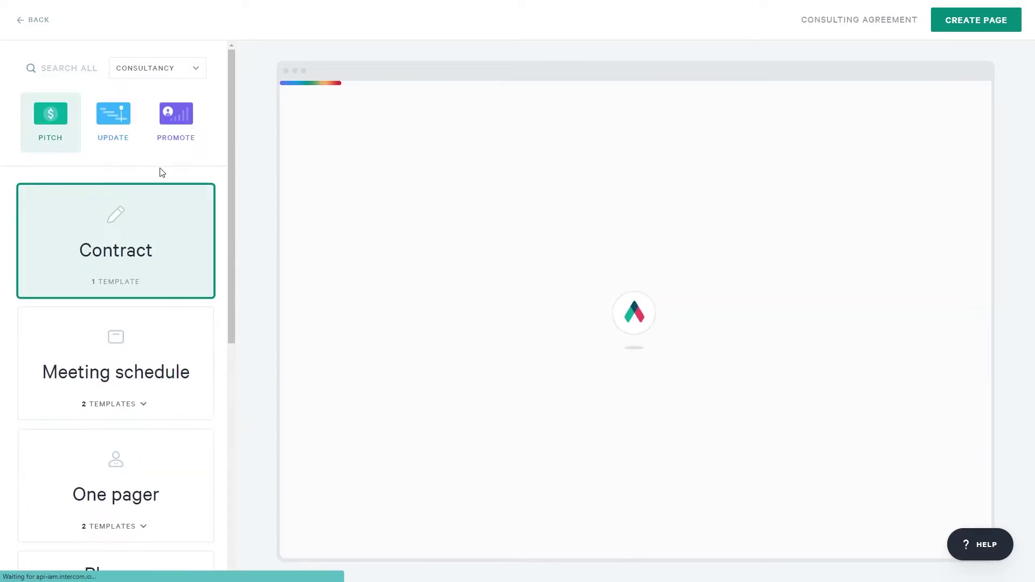
left_click(96, 354)
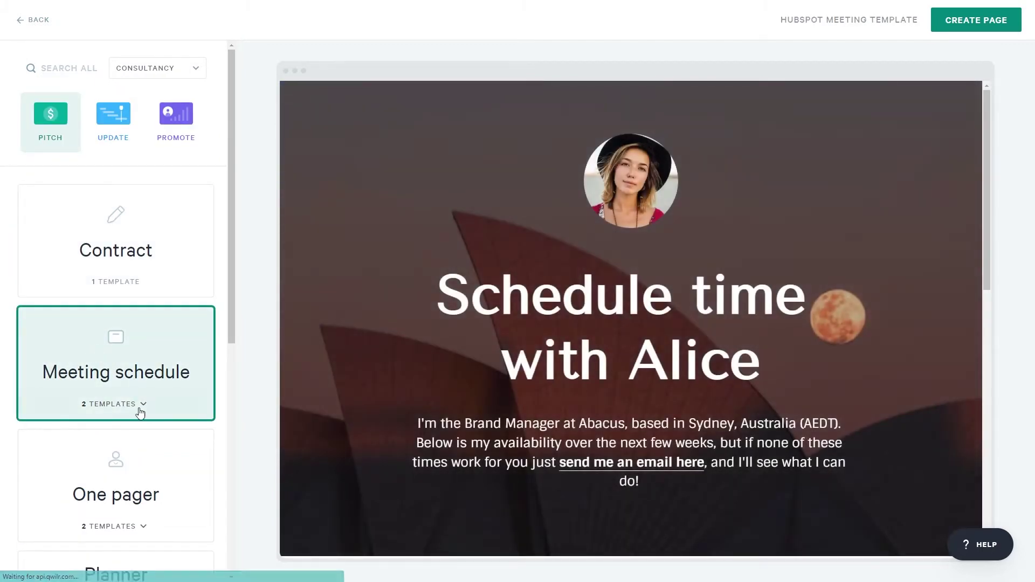
left_click(139, 405)
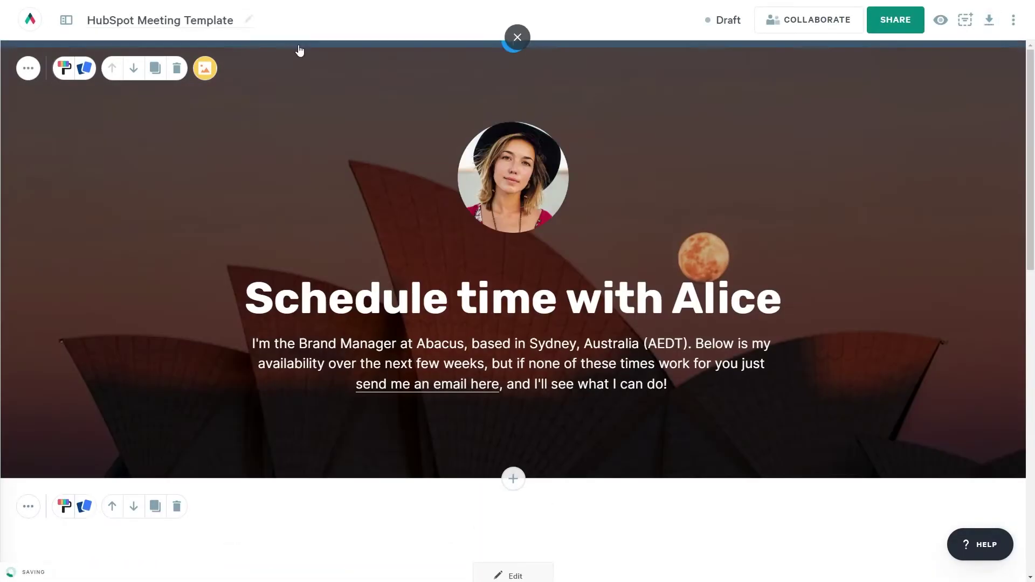
Rename the page to 'My Meeting Template' and change the headline name from Alice to Steve
double_click(134, 20)
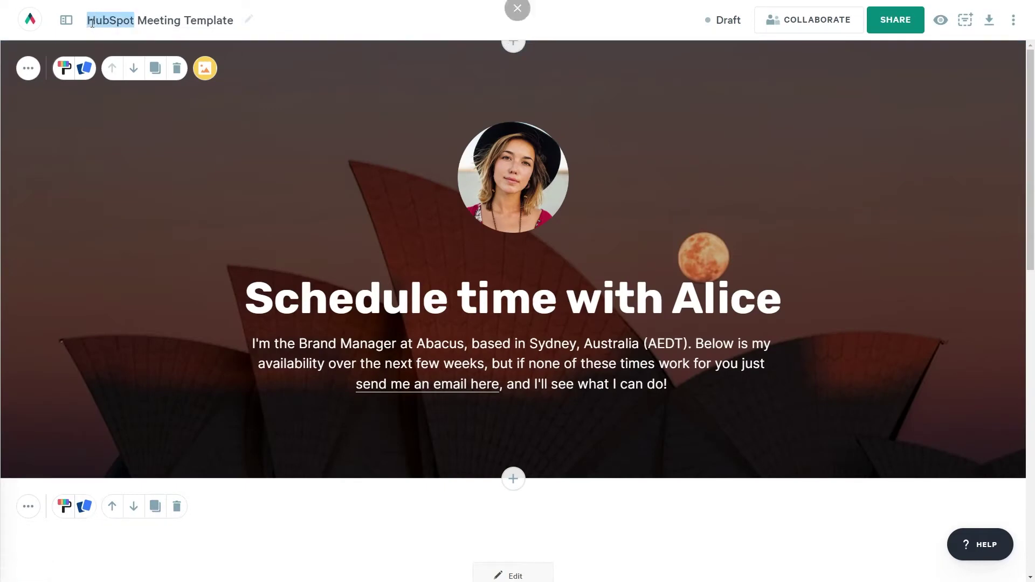
type("My")
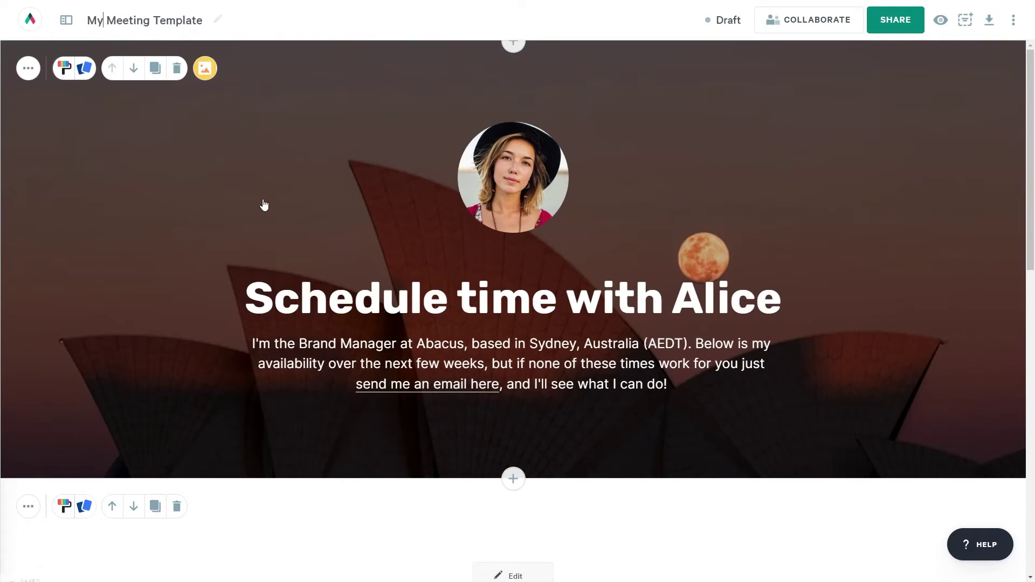
left_click(448, 308)
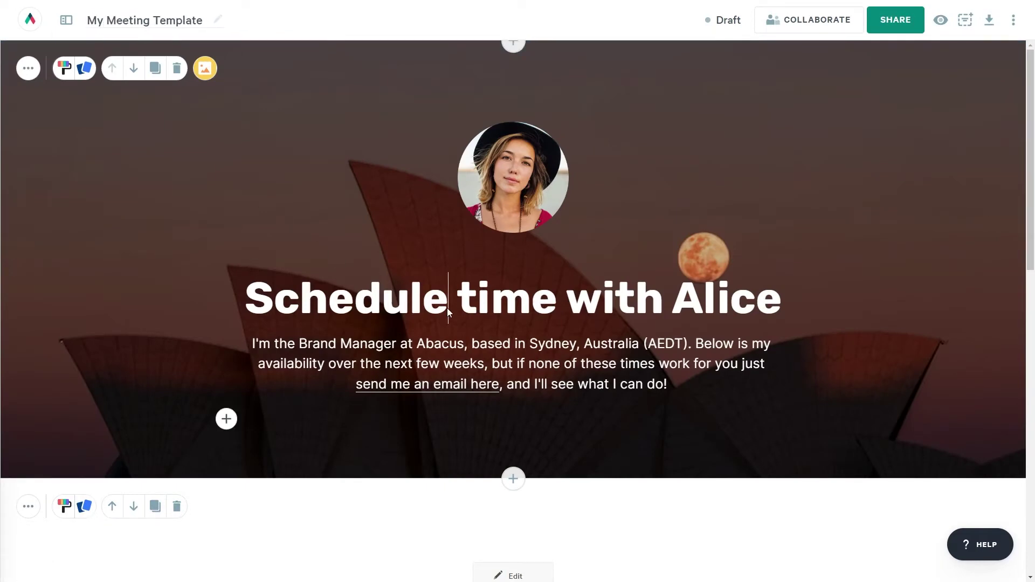
double_click(725, 302)
type("Steve")
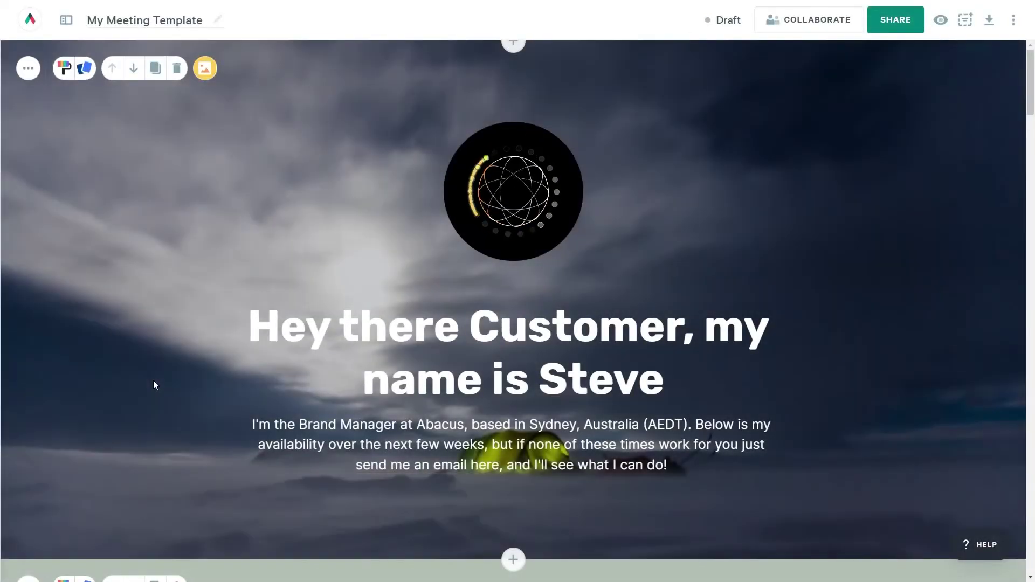
Convert 'My Meeting Template' into a template, then go back to the pages folder
scroll(154, 384, "down", 2)
scroll(154, 384, "up", 2)
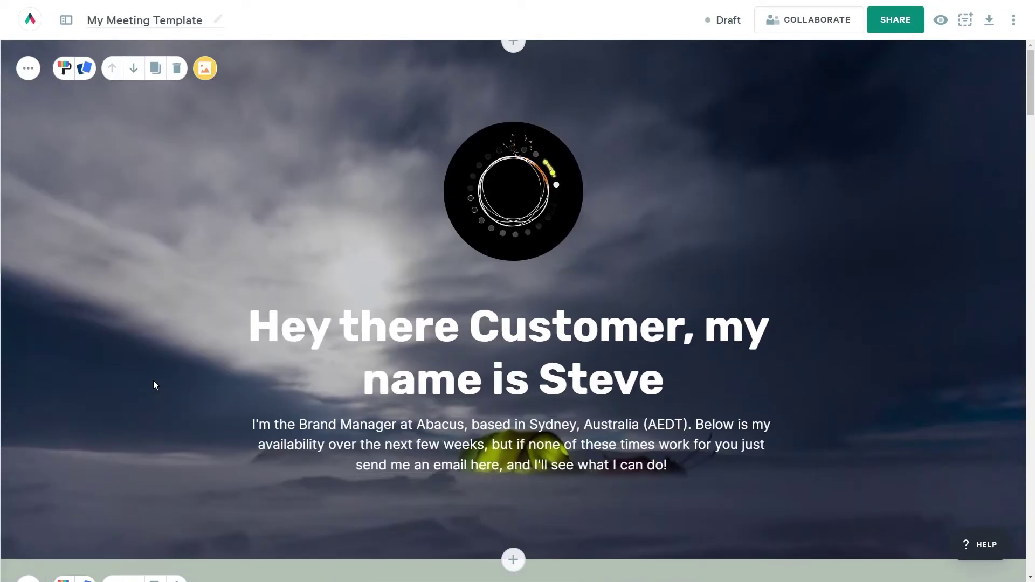
left_click(963, 21)
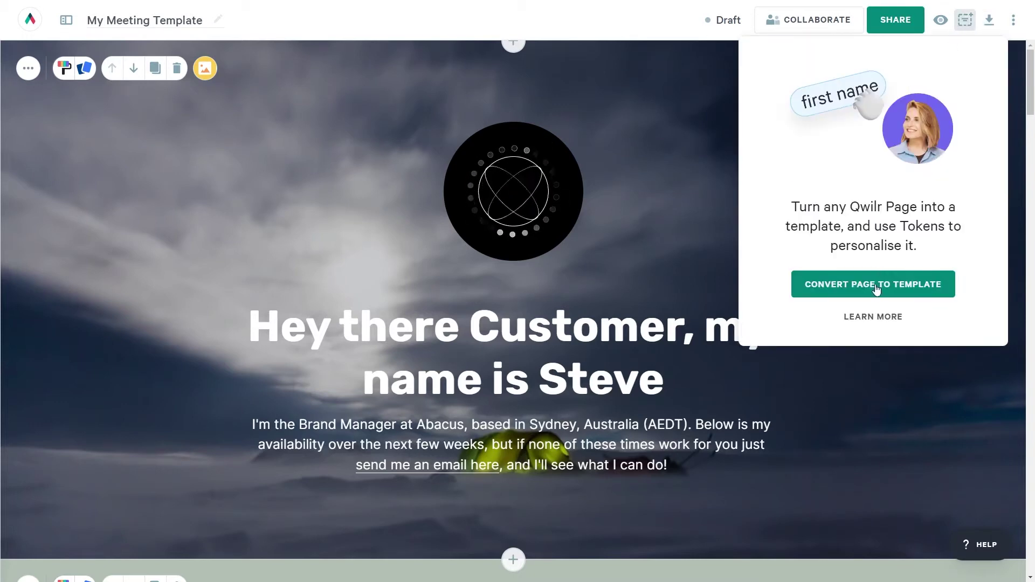
left_click(875, 289)
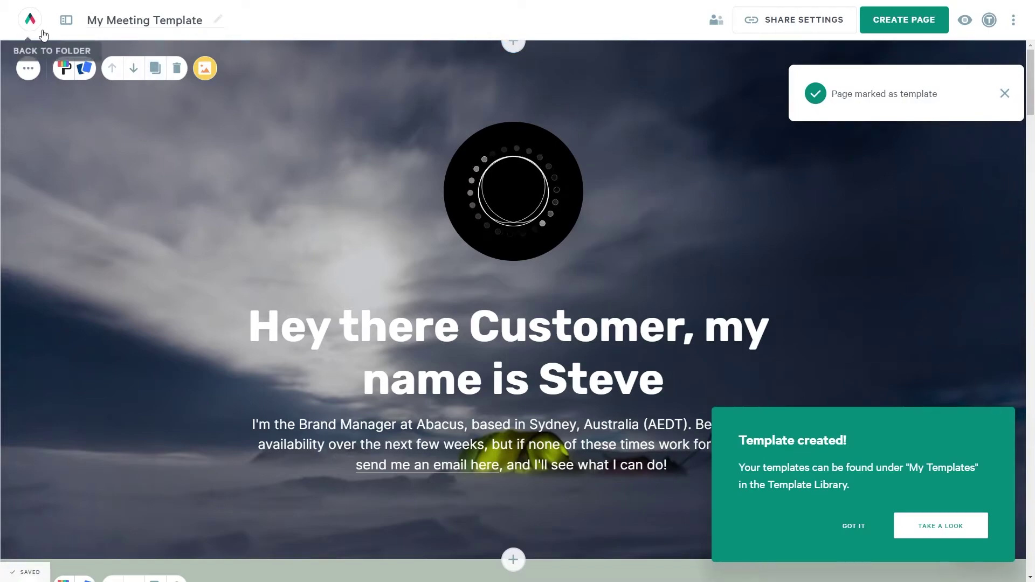
left_click(31, 20)
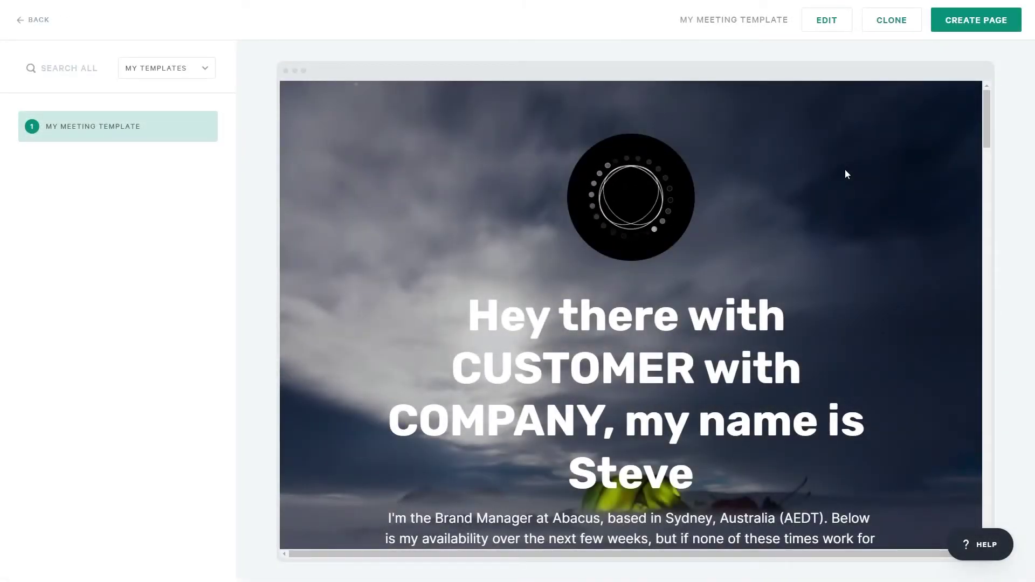
Open My Meeting Template for editing, select the CUSTOMER placeholder, and show the Tokens list
left_click(828, 23)
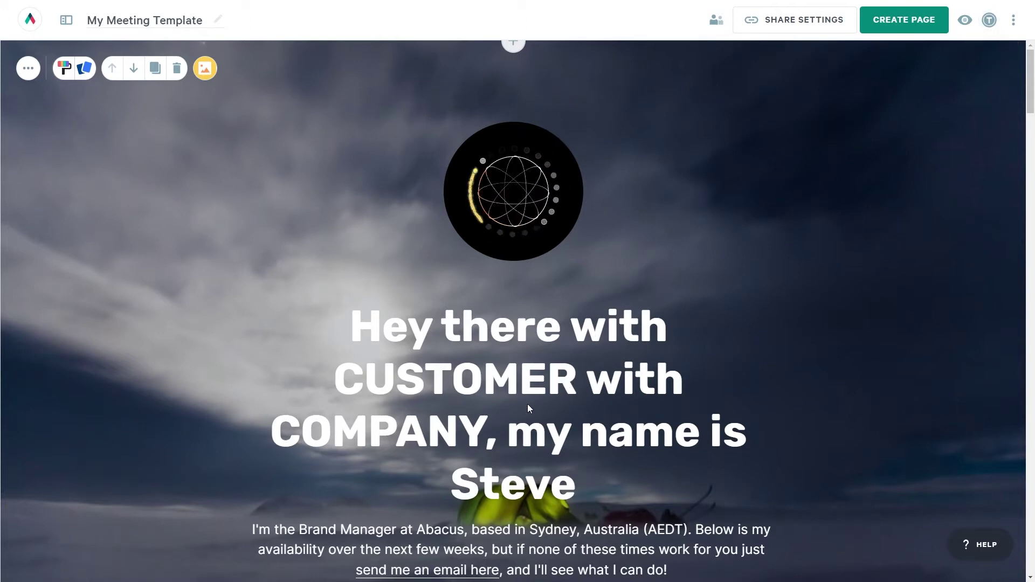
left_click(462, 425)
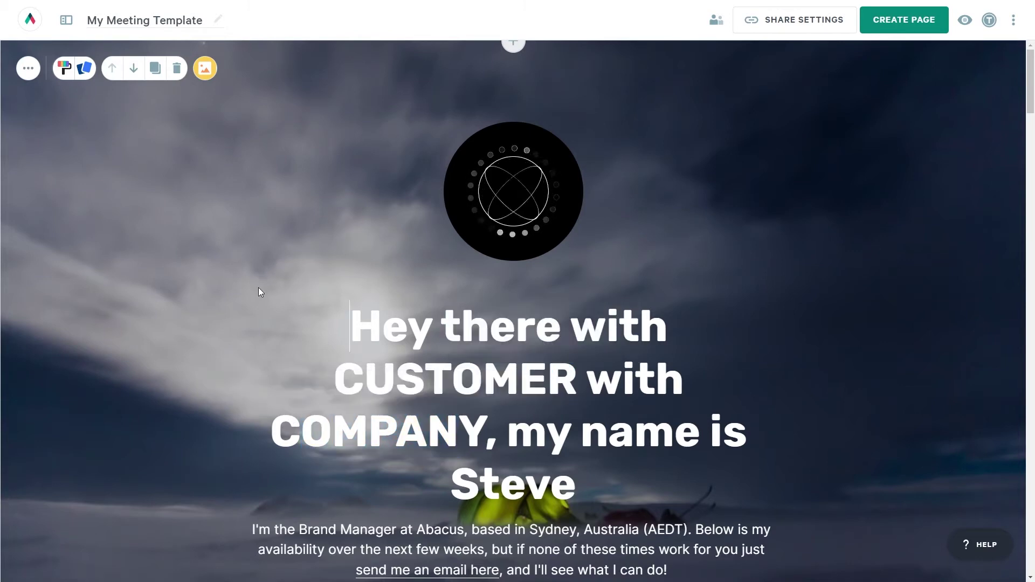
left_click_drag(334, 380, 541, 378)
left_click(738, 333)
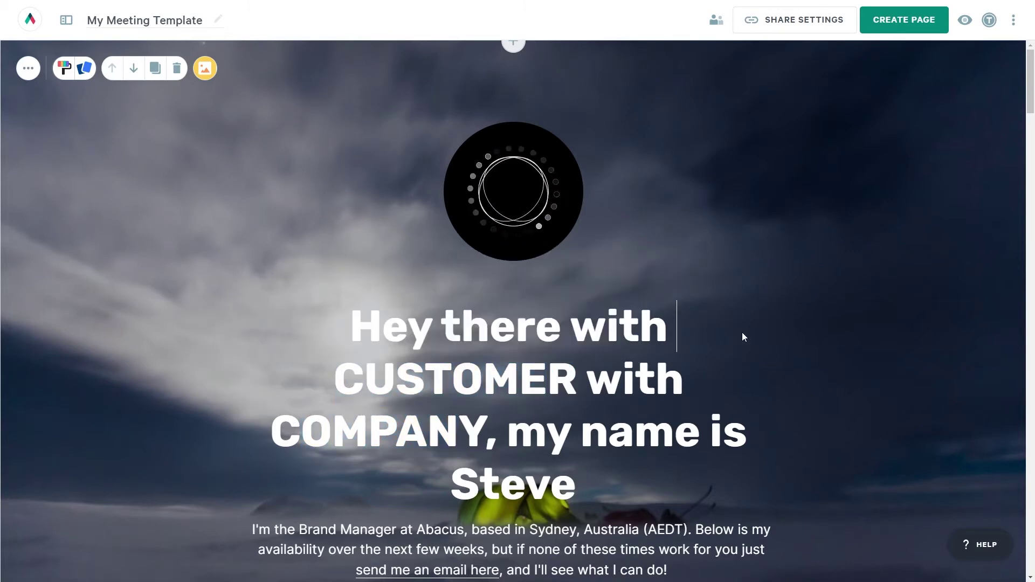
left_click(990, 22)
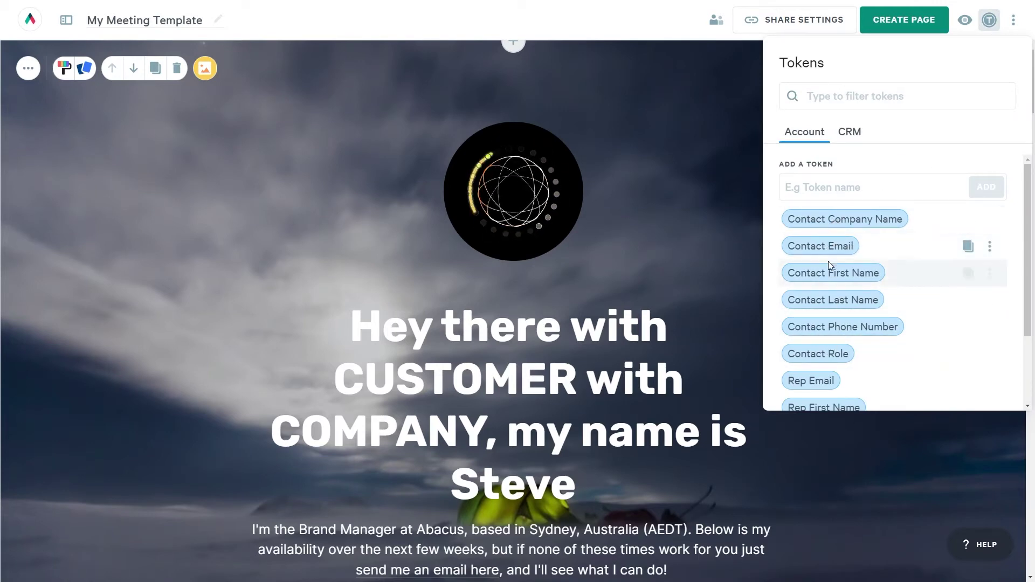
Add a custom 'Closing Date' token to the Account tokens and check the list
left_click(805, 189)
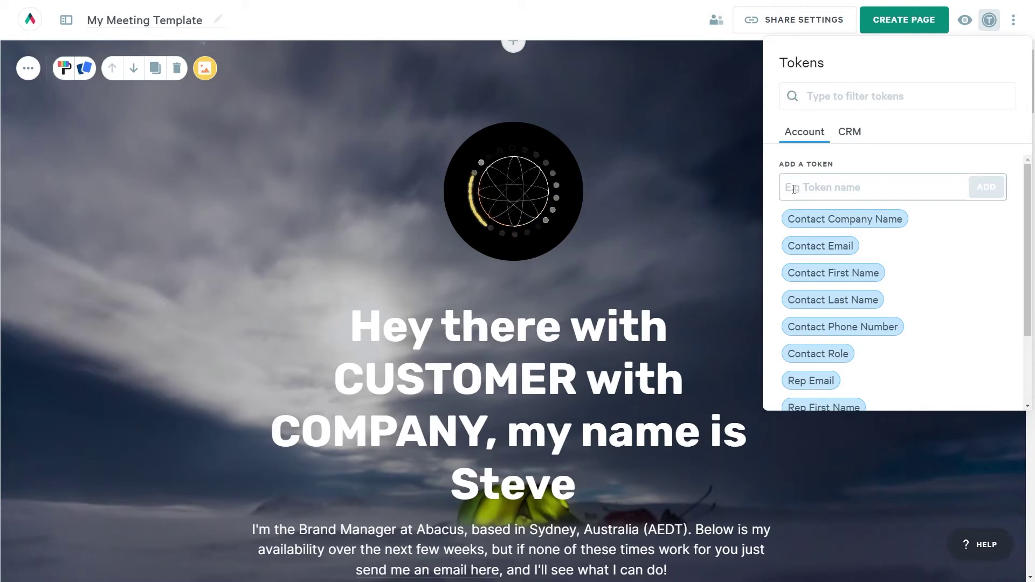
type("Closing Date")
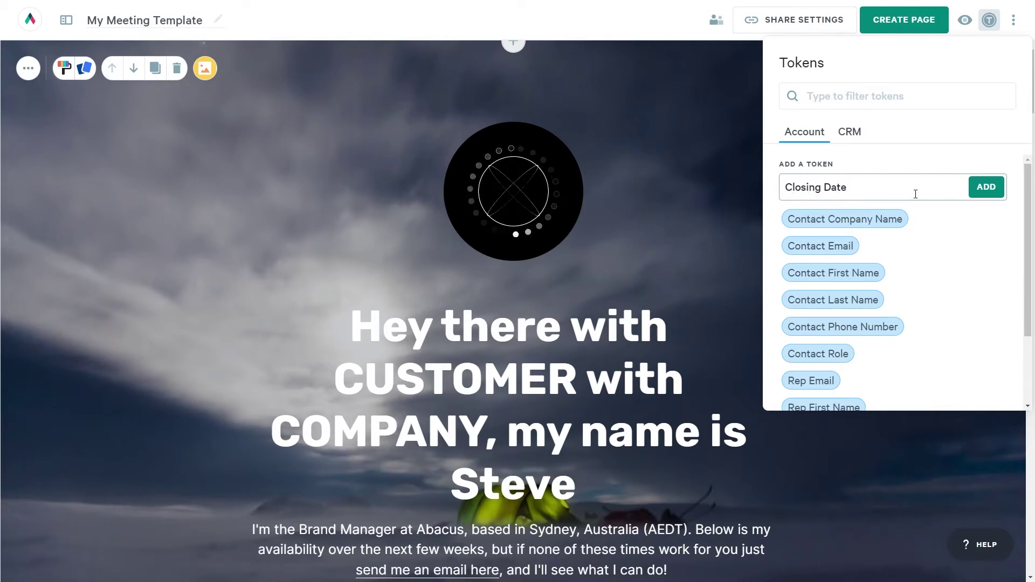
key("Return")
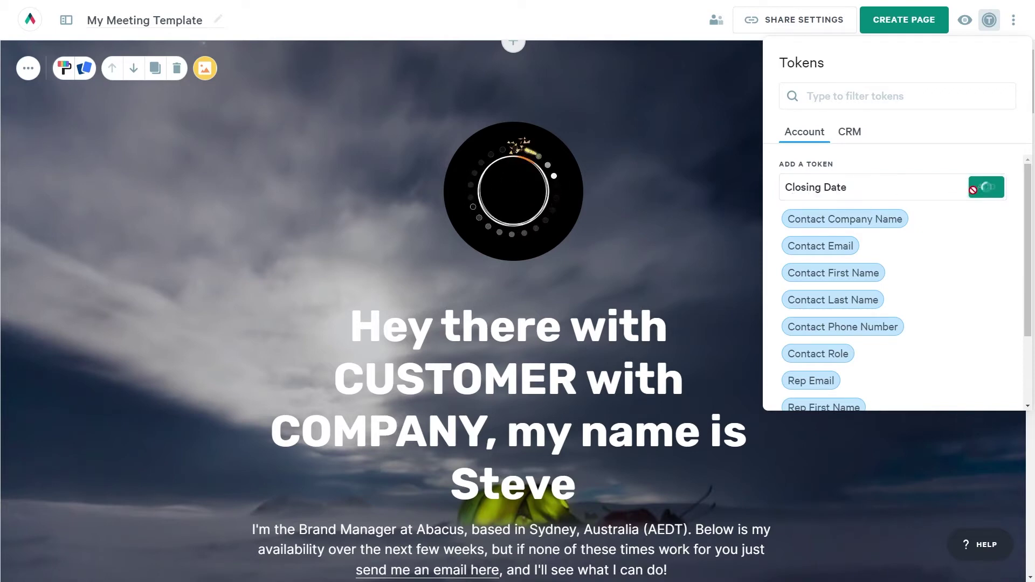
scroll(965, 284, "down", 3)
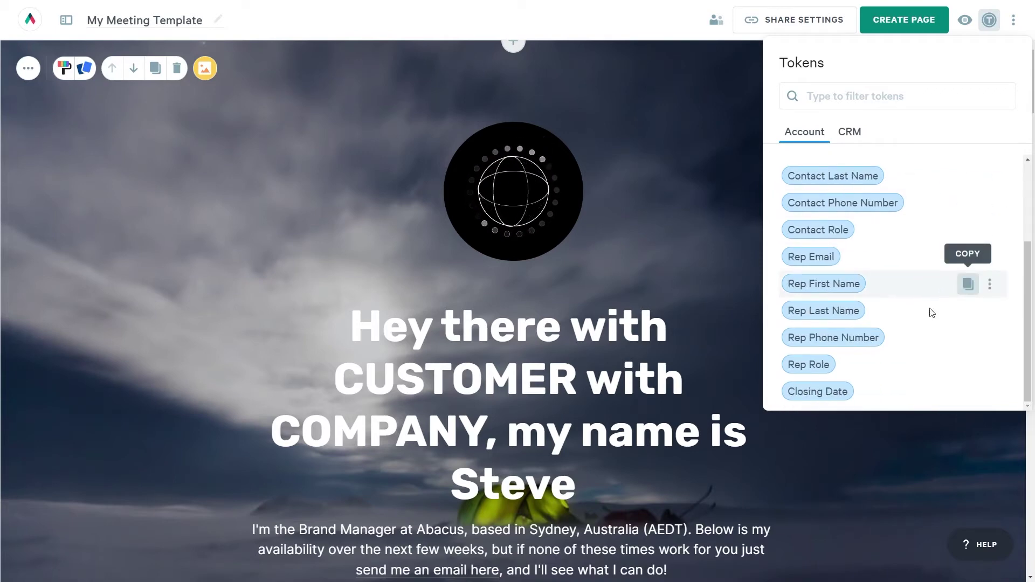
scroll(769, 268, "up", 3)
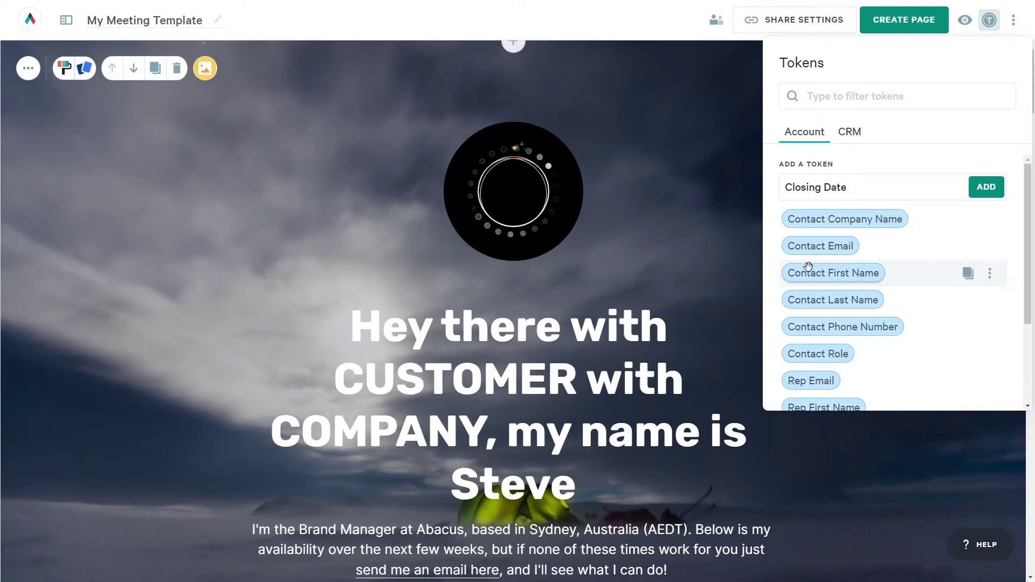
Replace CUSTOMER in the headline with the Contact First Name token
left_click(967, 274)
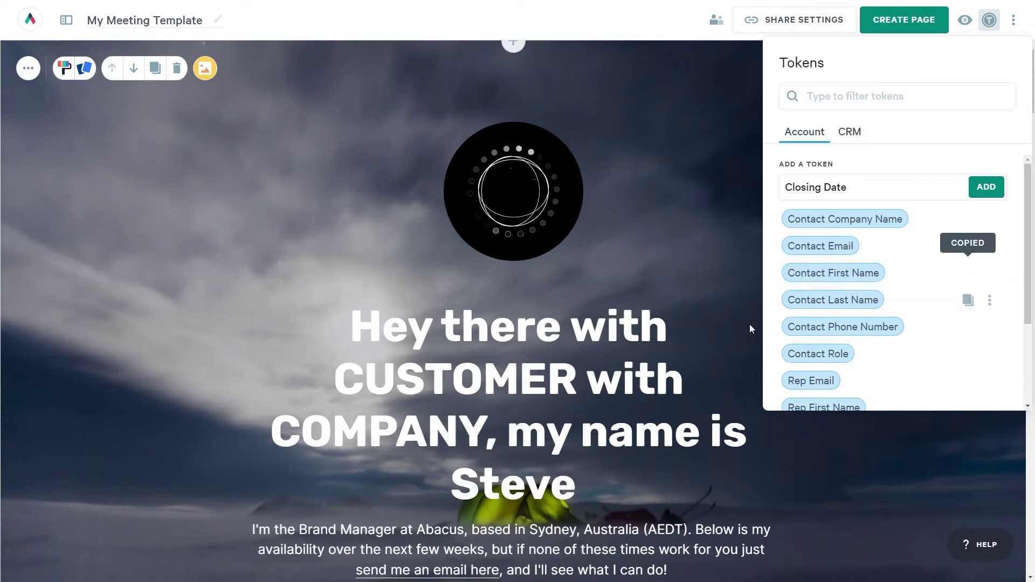
left_click_drag(583, 379, 338, 358)
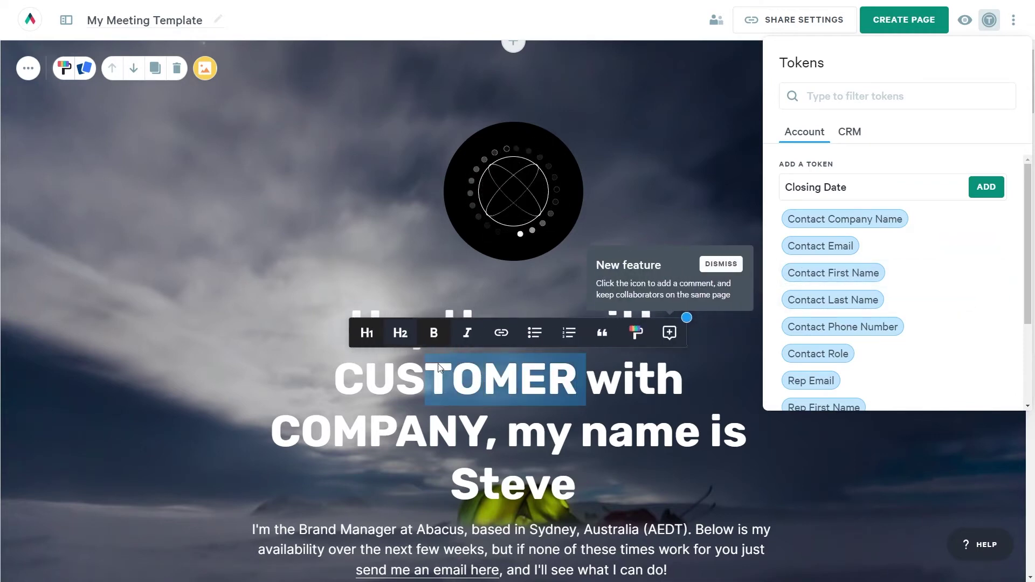
key("ctrl+v")
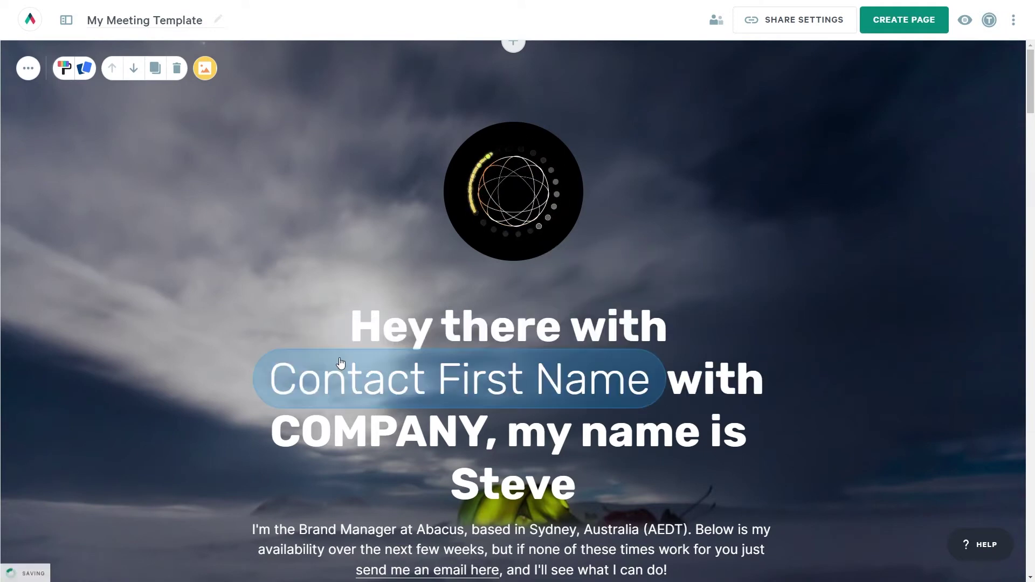
Replace COMPANY in the headline with the Contact Company Name token
left_click(989, 20)
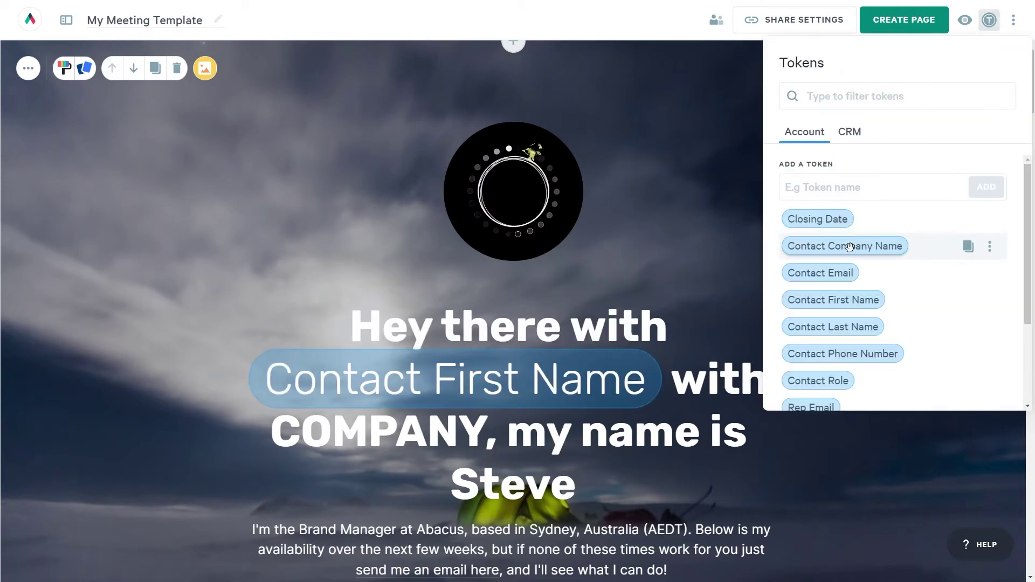
left_click_drag(857, 243, 576, 436)
key("BackSpace")
key("BackSpace")
key("BackSpace")
key("BackSpace")
key("BackSpace")
key("BackSpace")
key("BackSpace")
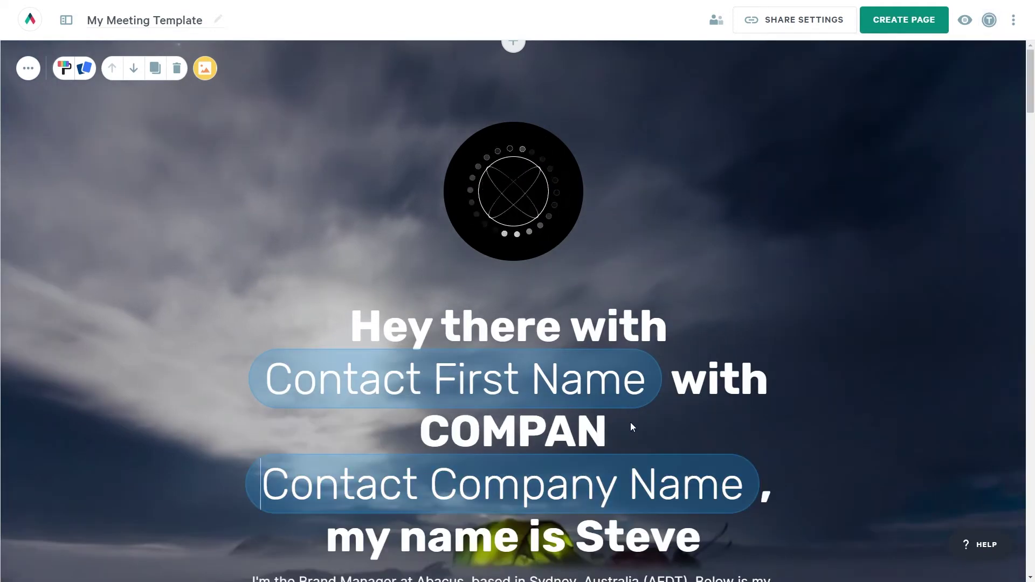
scroll(642, 435, "down", 20)
scroll(642, 435, "down", 20)
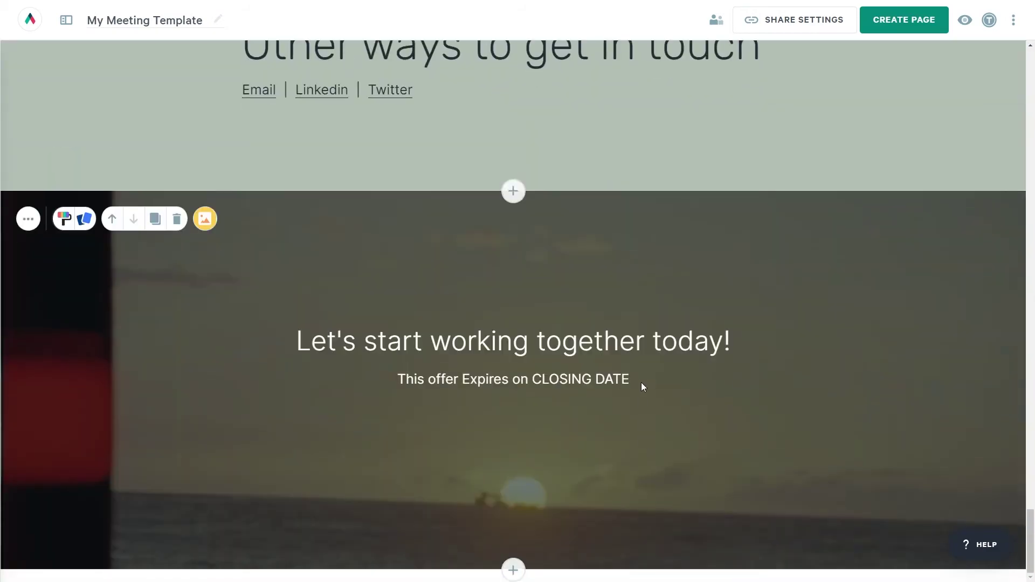
Replace CLOSING DATE in the subtitle with the Closing Date token after 'Expires on'
left_click(639, 382)
key("BackSpace")
key("BackSpace")
key("BackSpace")
key("BackSpace")
key("BackSpace")
key("BackSpace")
key("BackSpace")
key("BackSpace")
key("BackSpace")
key("BackSpace")
key("BackSpace")
key("BackSpace")
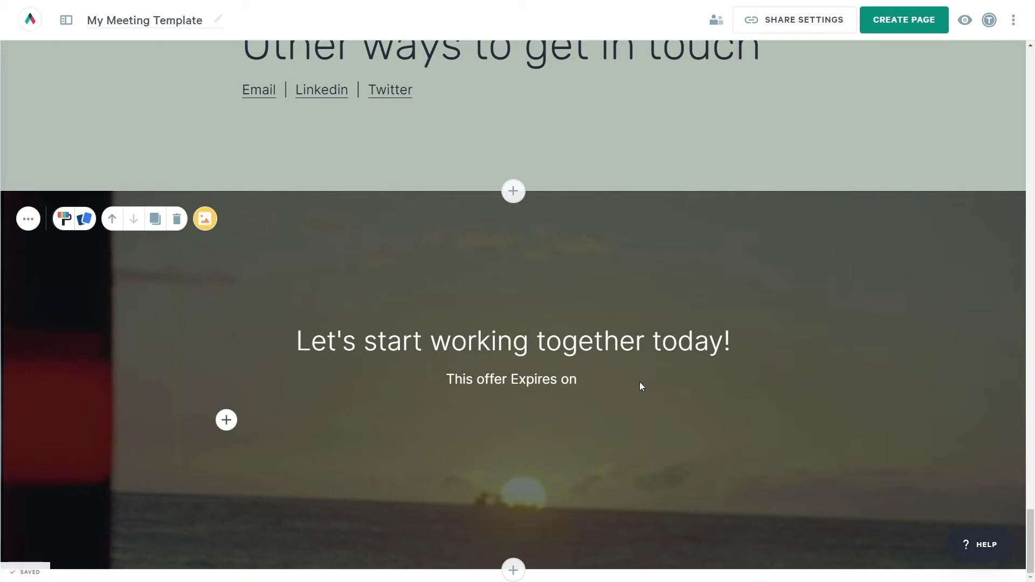
type("{")
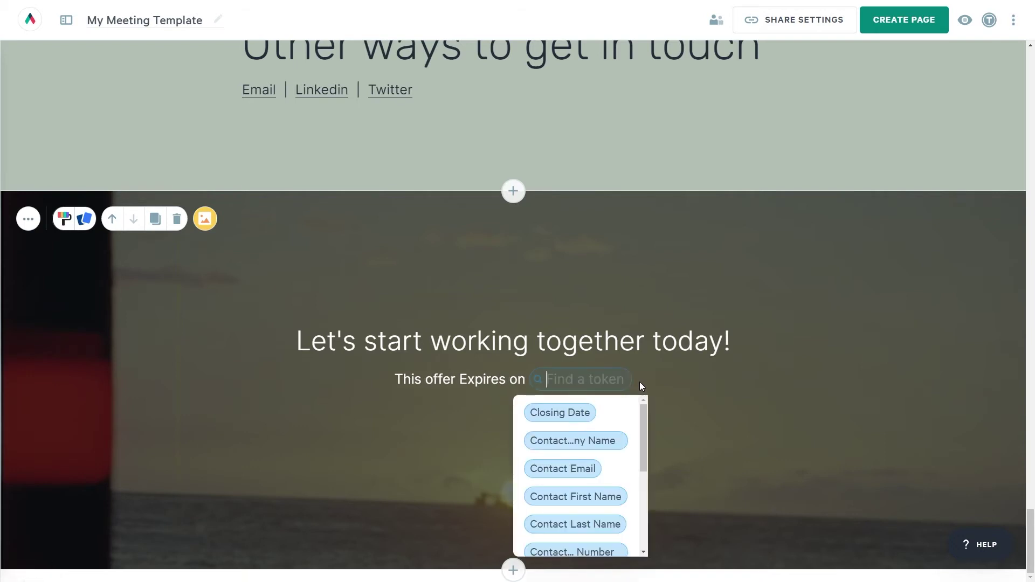
left_click(574, 408)
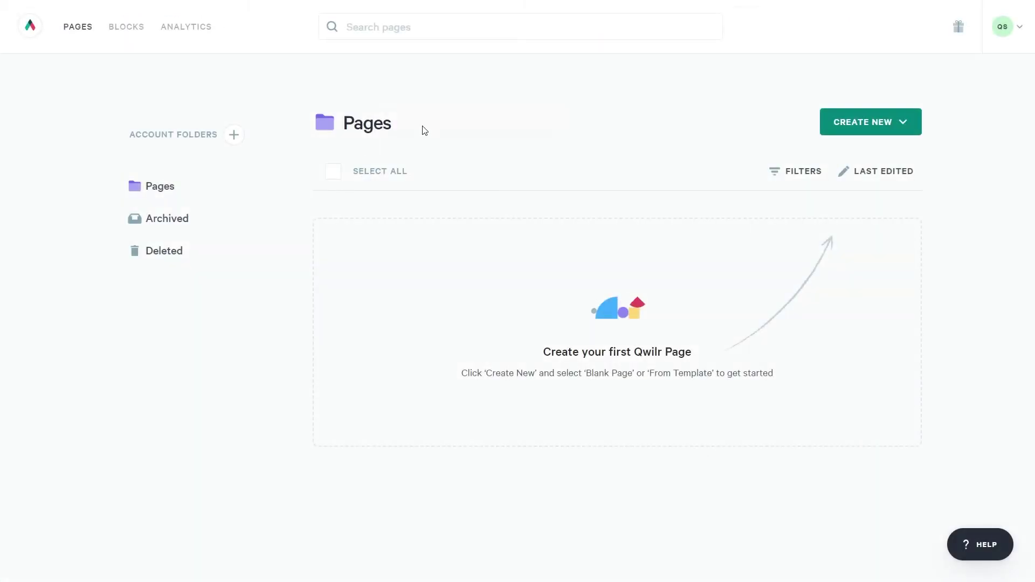
Start a new page from the My Meeting Template template
left_click(863, 128)
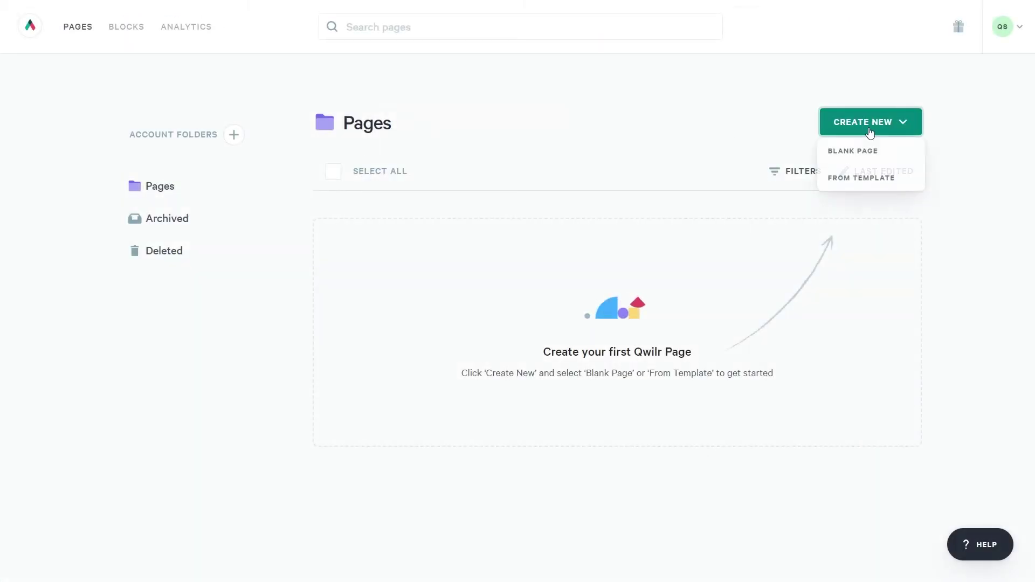
left_click(861, 177)
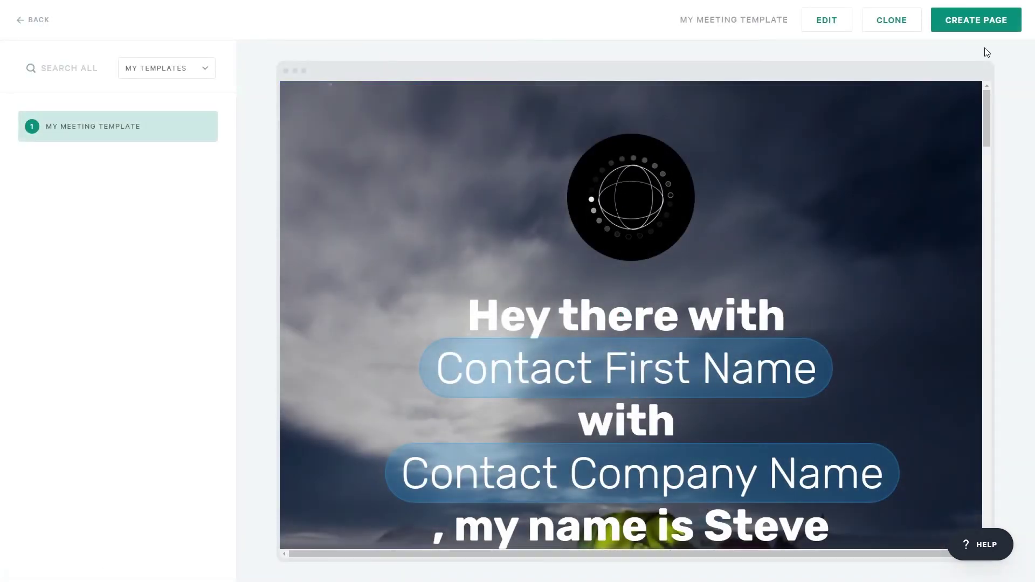
left_click(997, 24)
Enter the contact's first name, company 'Destinatio' and closing date 'August', then create the page
left_click(448, 271)
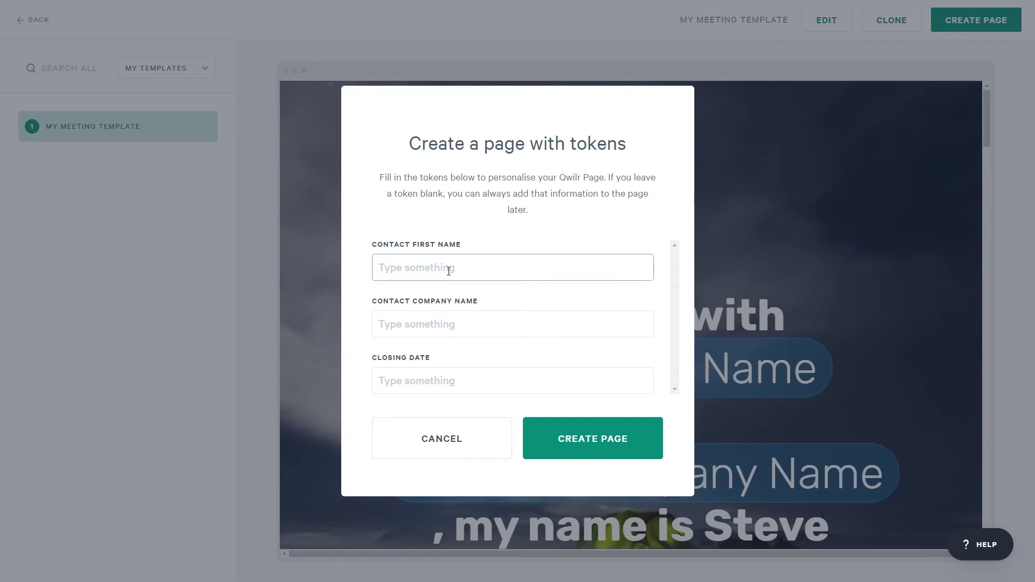
type("Fred")
key("Tab")
type("Destinatio")
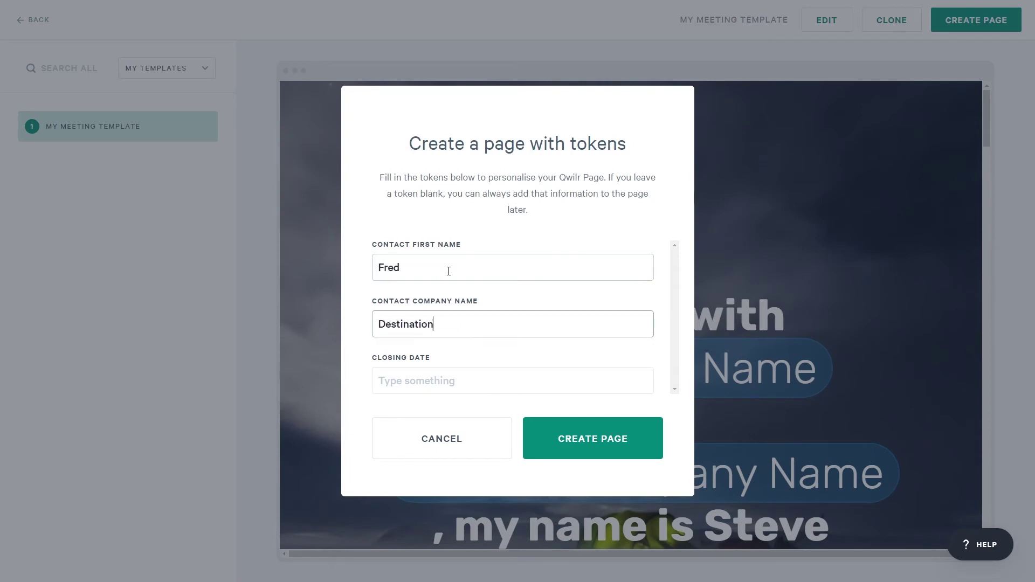
left_click(428, 380)
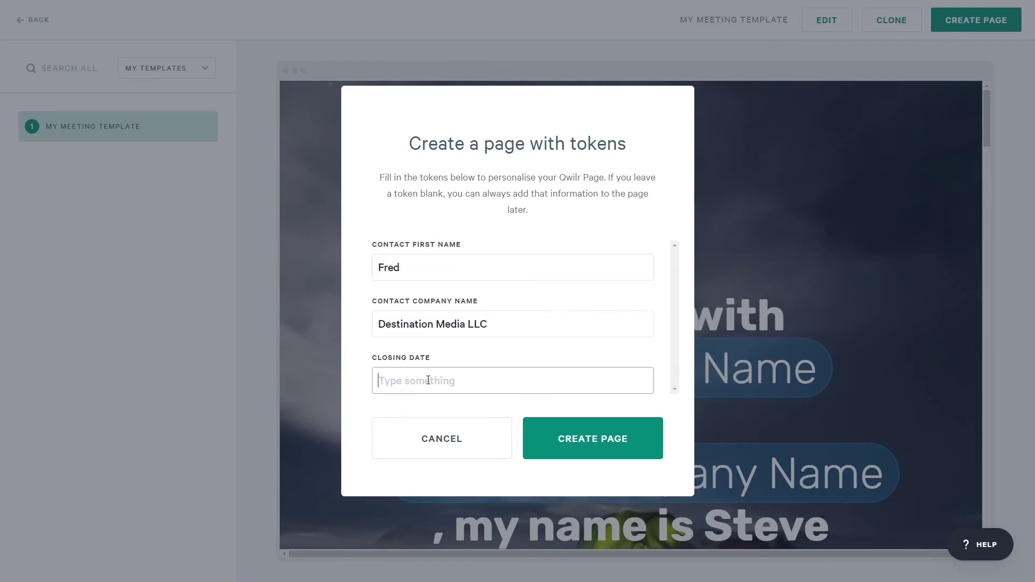
type("August 30th - 20xx")
left_click(567, 447)
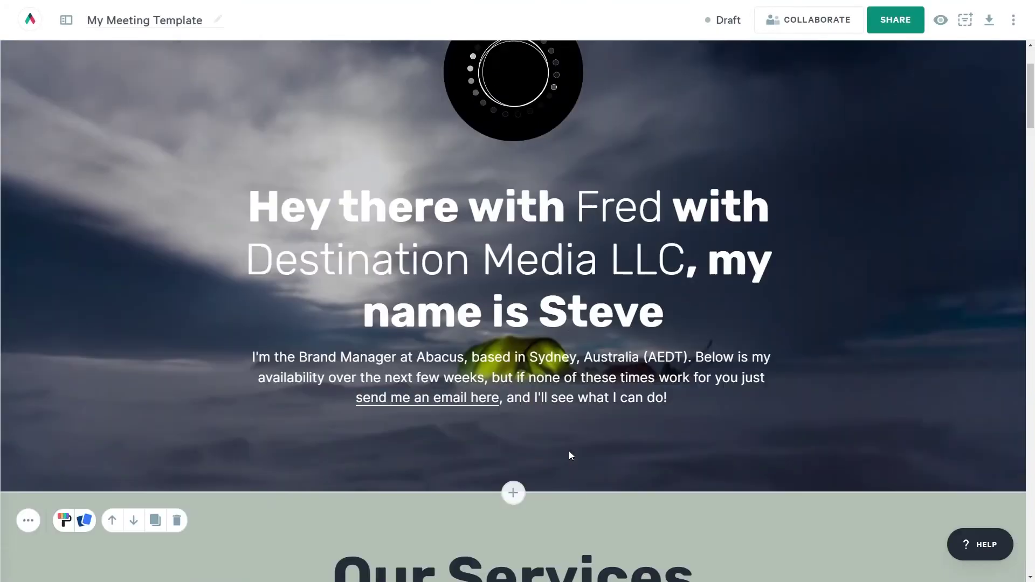
scroll(584, 340, "down", 15)
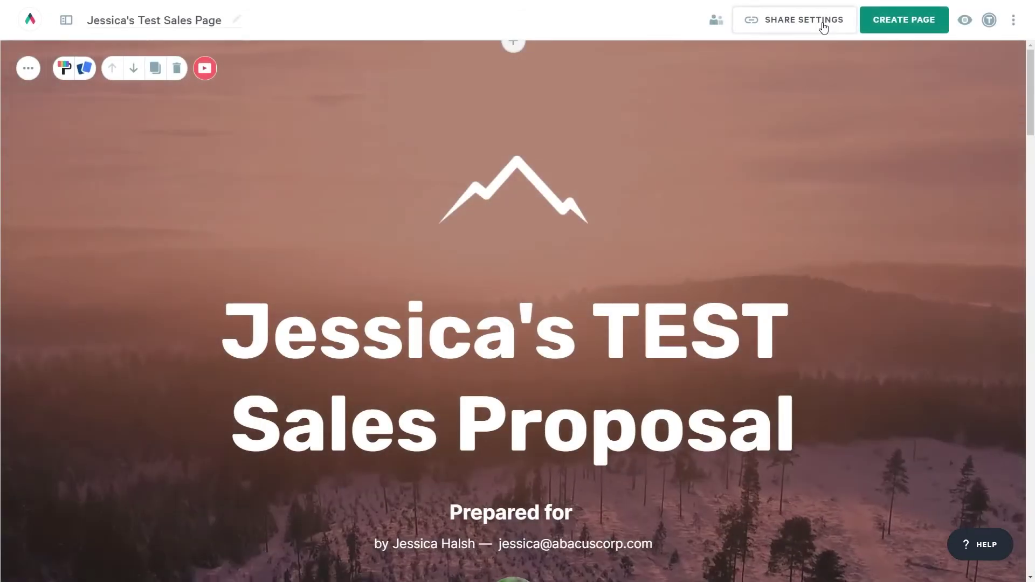
Remove the test sales page from templates via the More Actions menu
left_click(1014, 20)
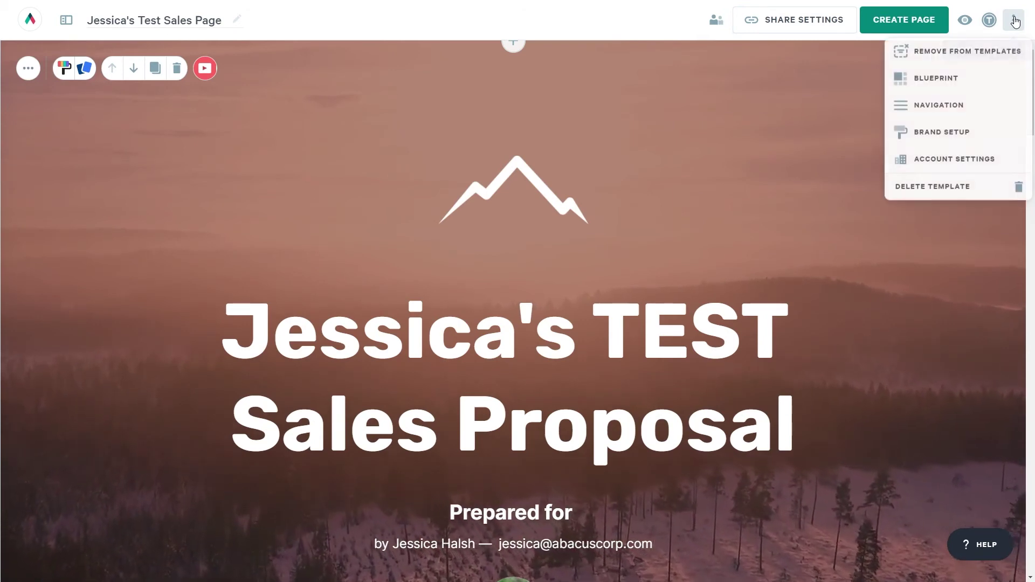
left_click(996, 54)
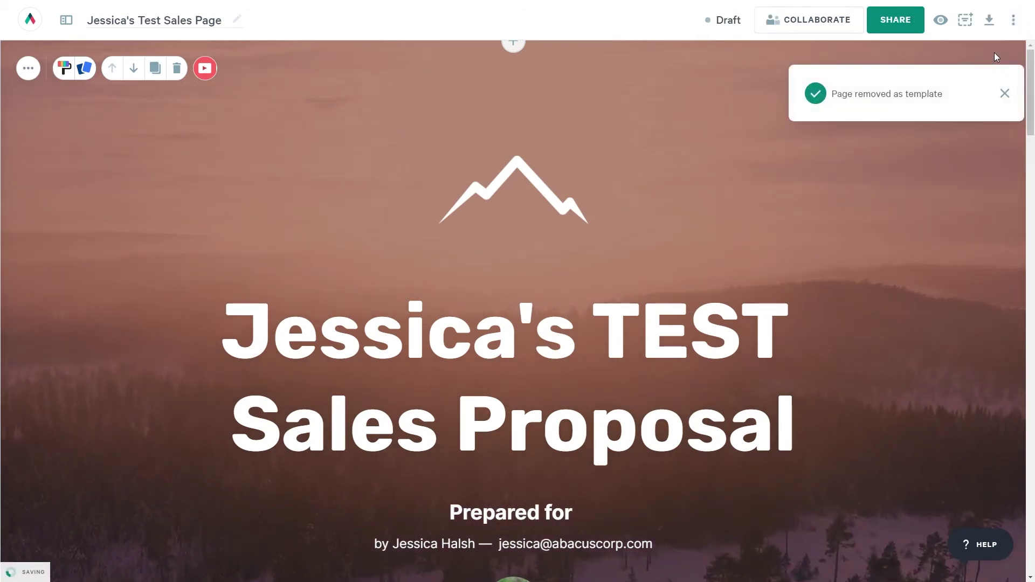
Go back to the Pages folder and open My Meeting Template in the template editor
left_click(31, 23)
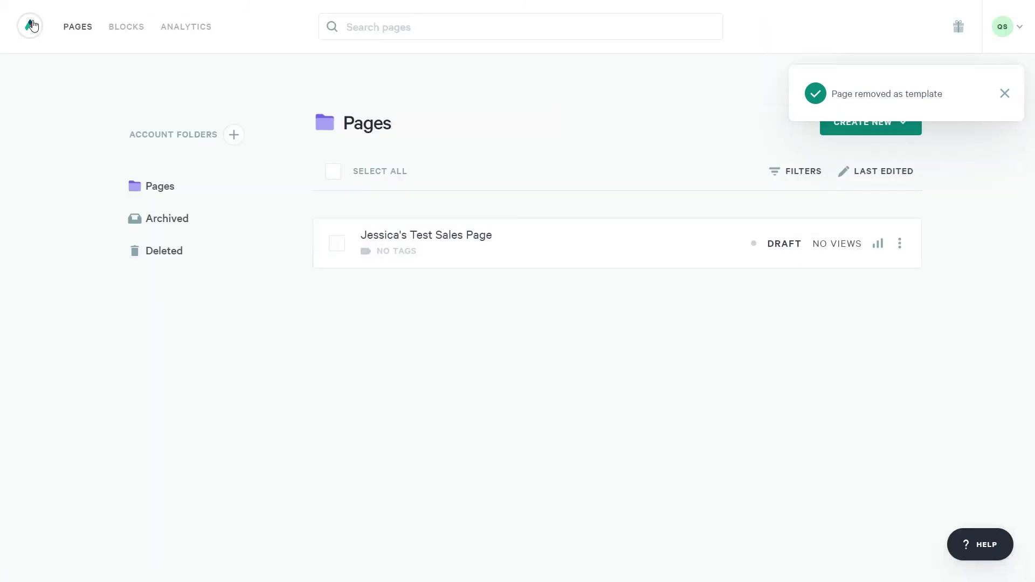
mouse_move(363, 234)
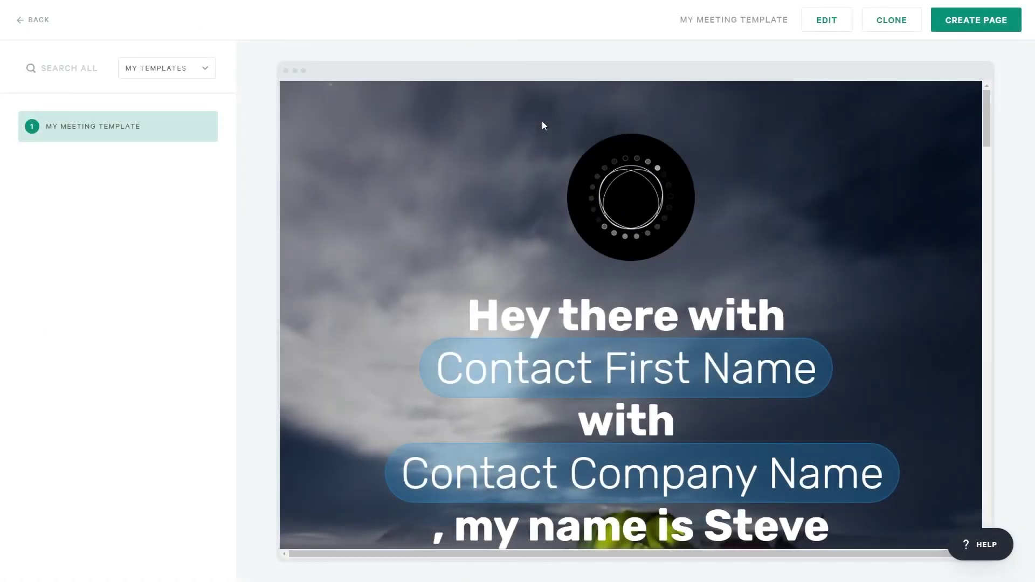
left_click(834, 28)
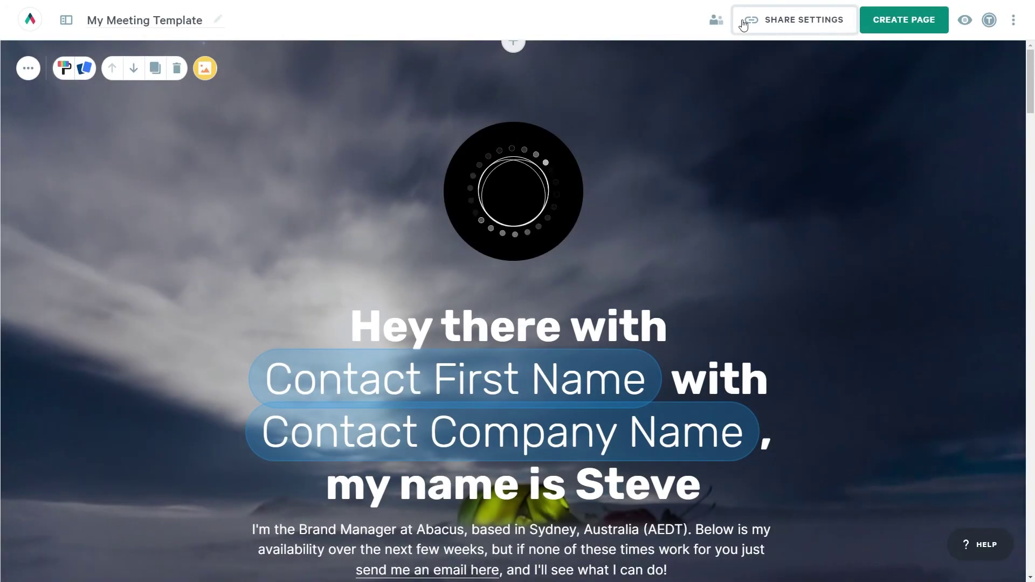
Invite two teammates as collaborators on the template from the people list
left_click(719, 31)
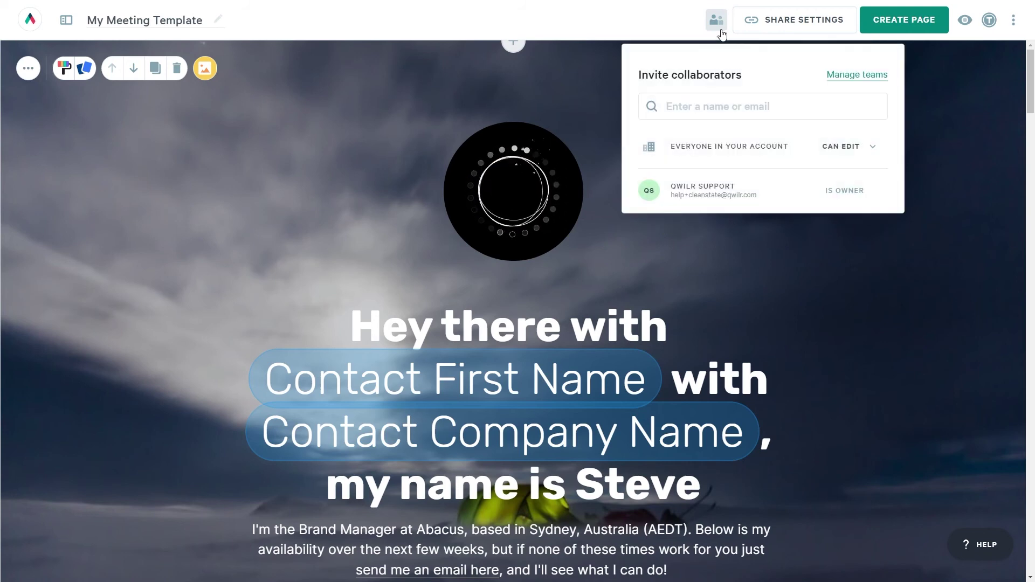
left_click(846, 147)
left_click(846, 173)
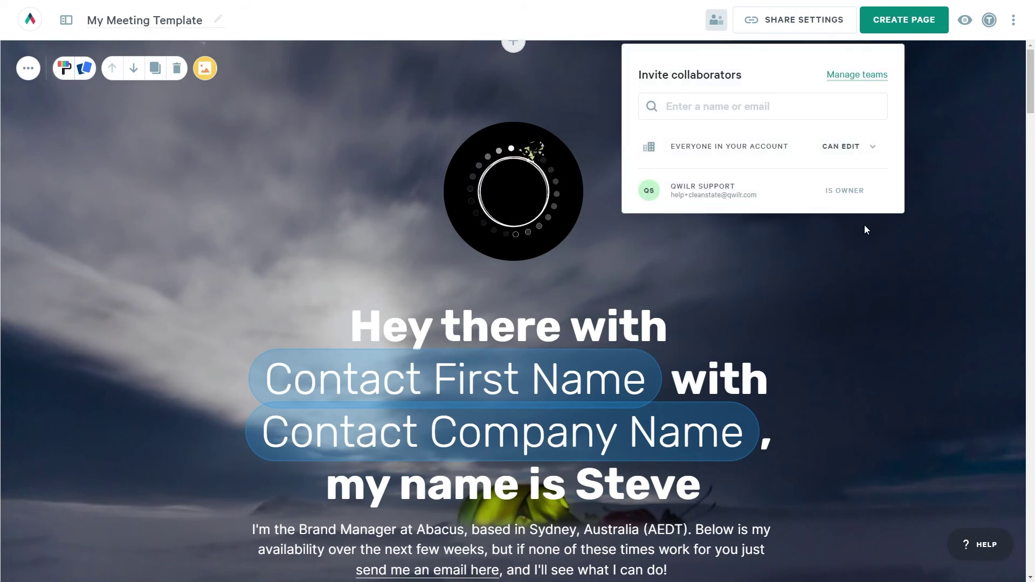
left_click(787, 107)
left_click(754, 231)
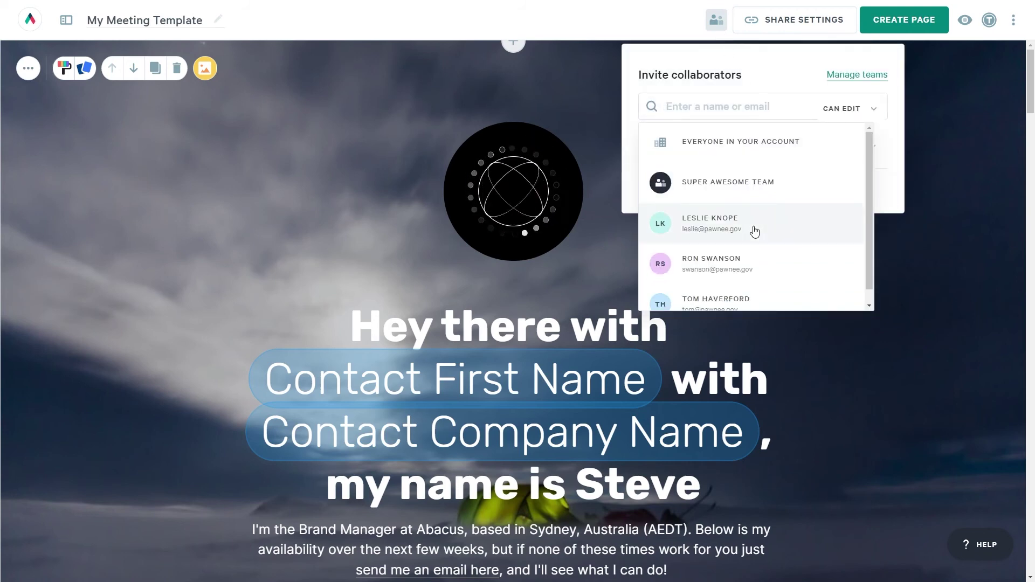
left_click(747, 263)
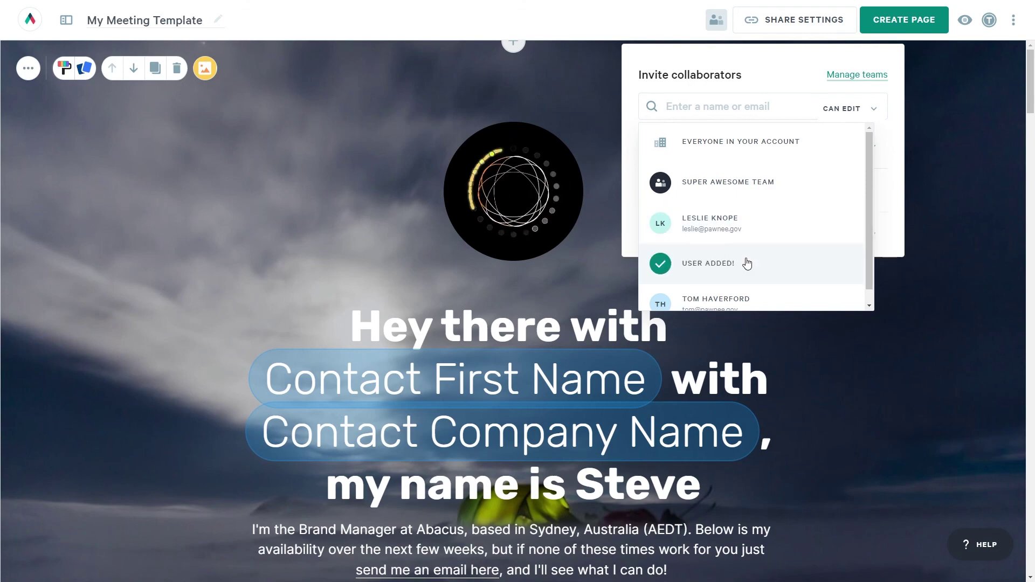
Set one invite to CAN VIEW access and add a third teammate as collaborator
left_click(874, 110)
left_click(887, 157)
left_click(768, 264)
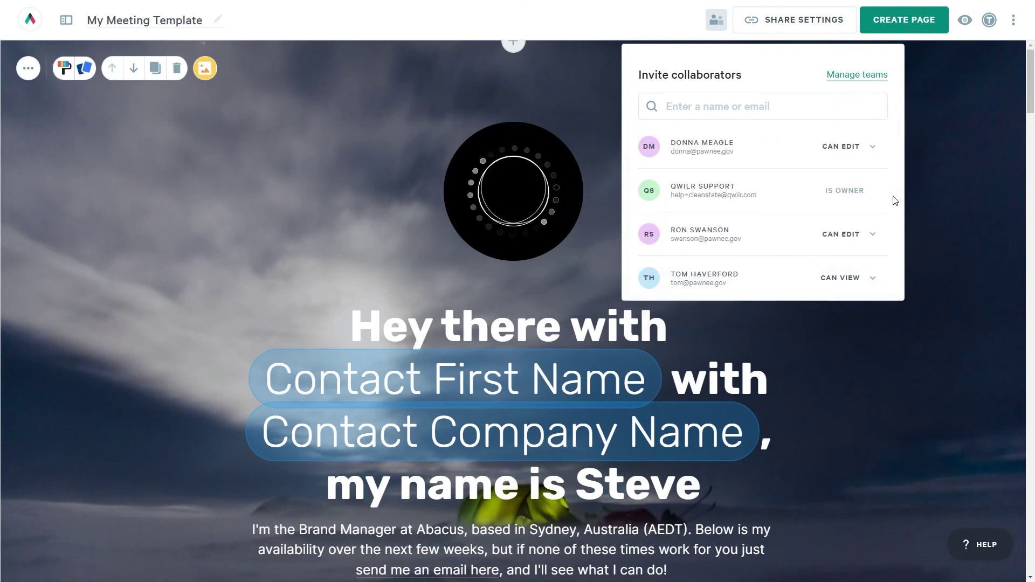
left_click(847, 234)
left_click(868, 287)
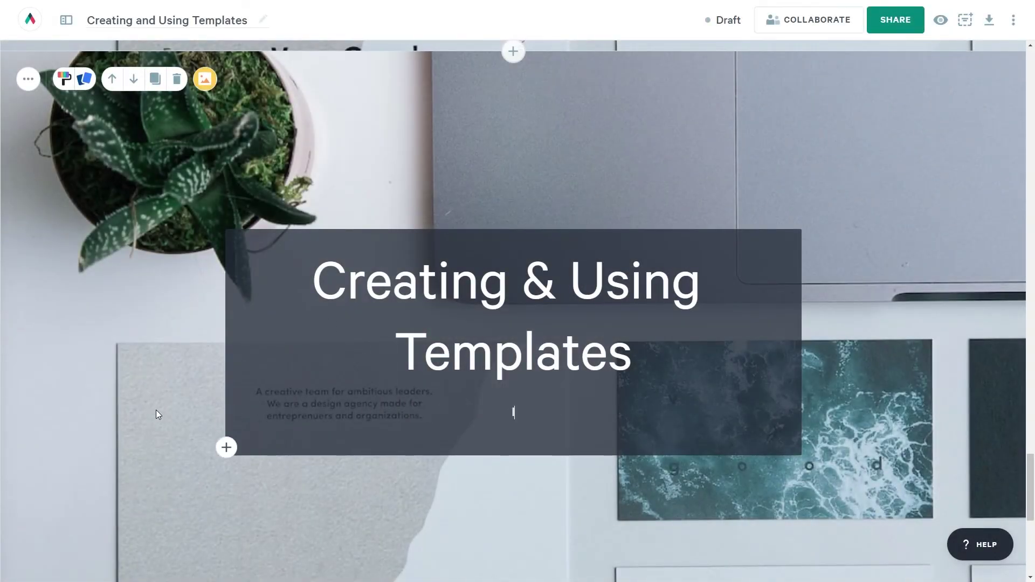
Type 'please reach out to us at' followed by the support e-mail address in the title card
type("please reach out to us at")
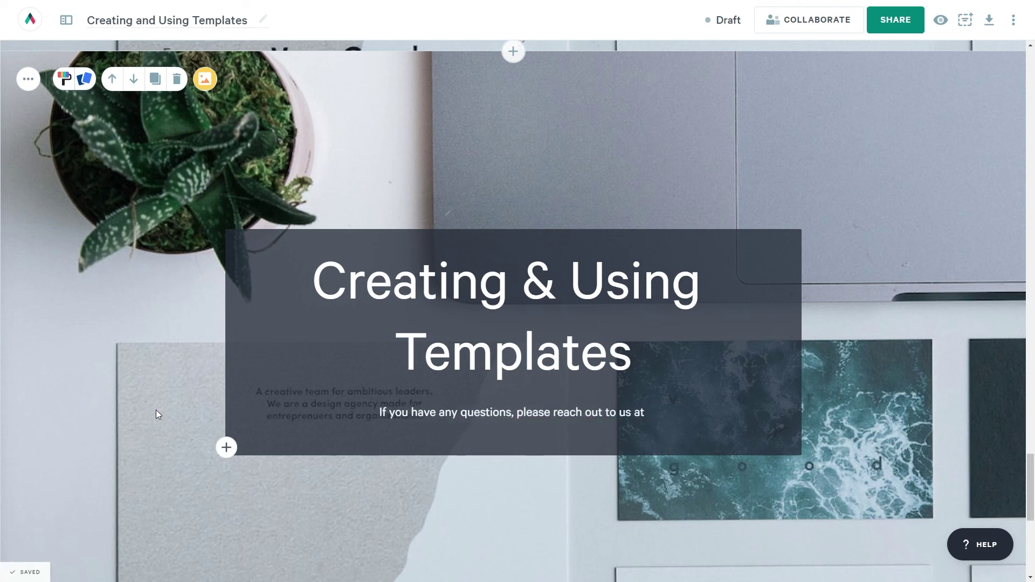